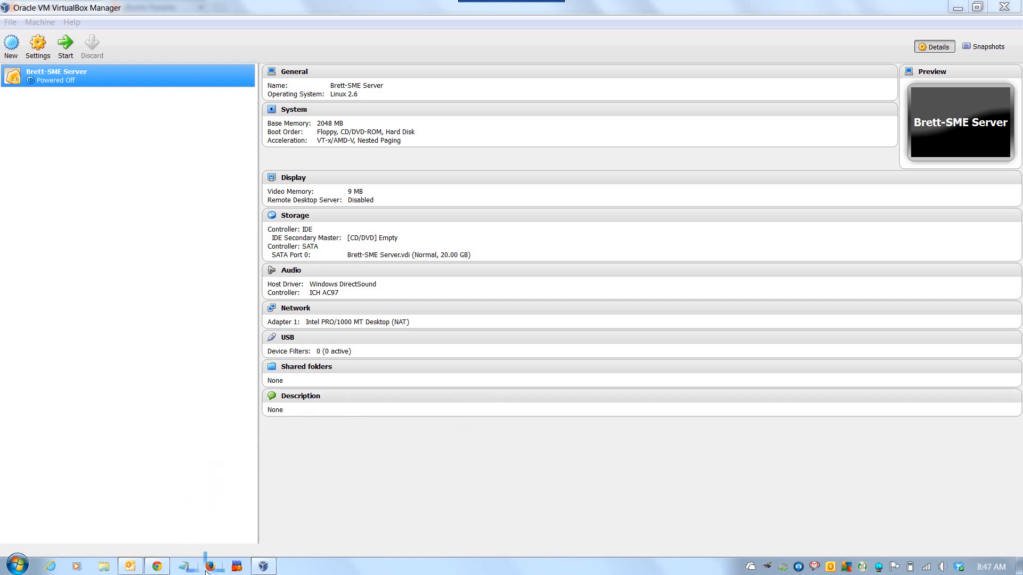
pyautogui.click(157, 567)
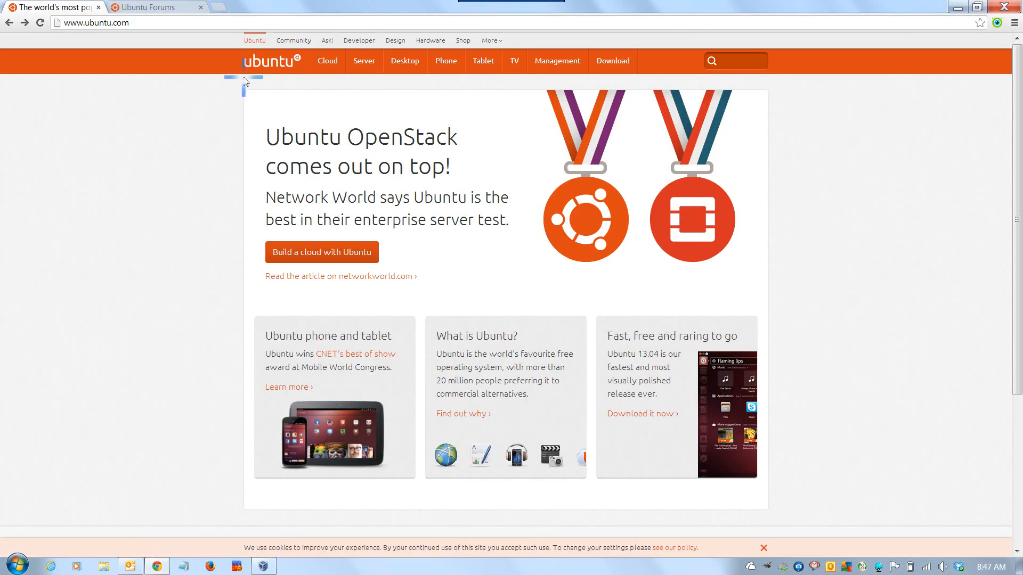
pyautogui.moveTo(435, 57)
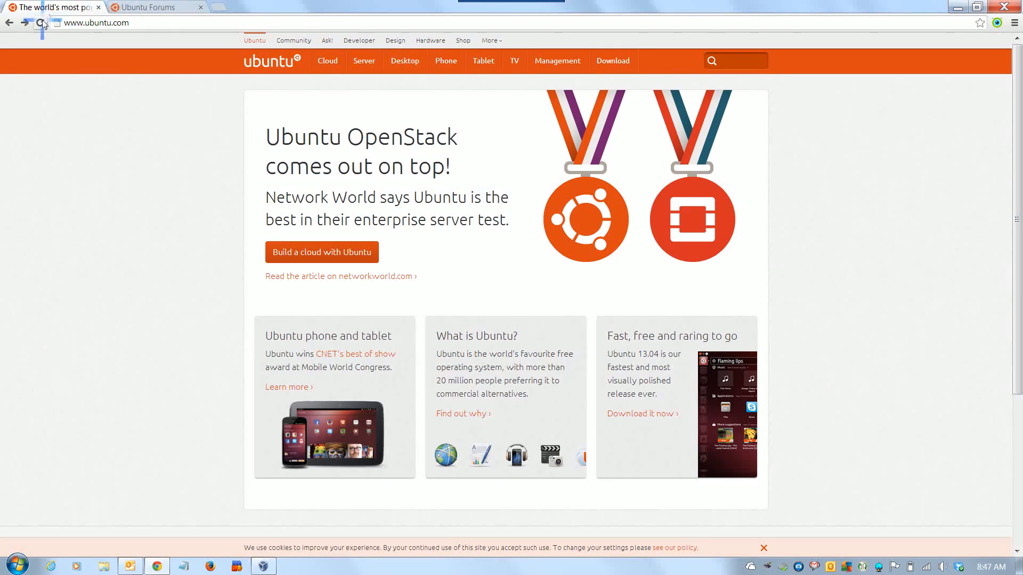
pyautogui.click(151, 27)
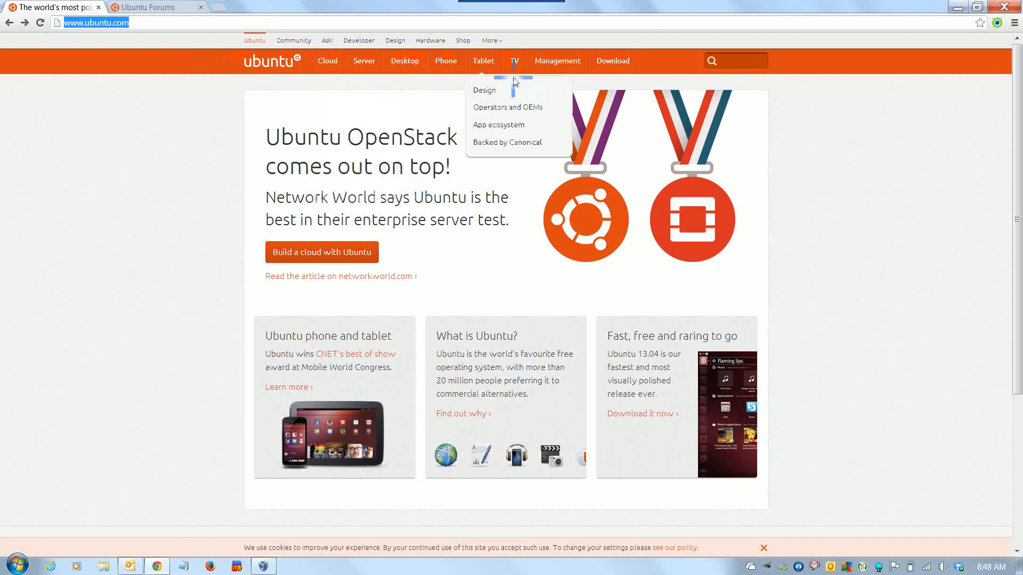
pyautogui.moveTo(606, 65)
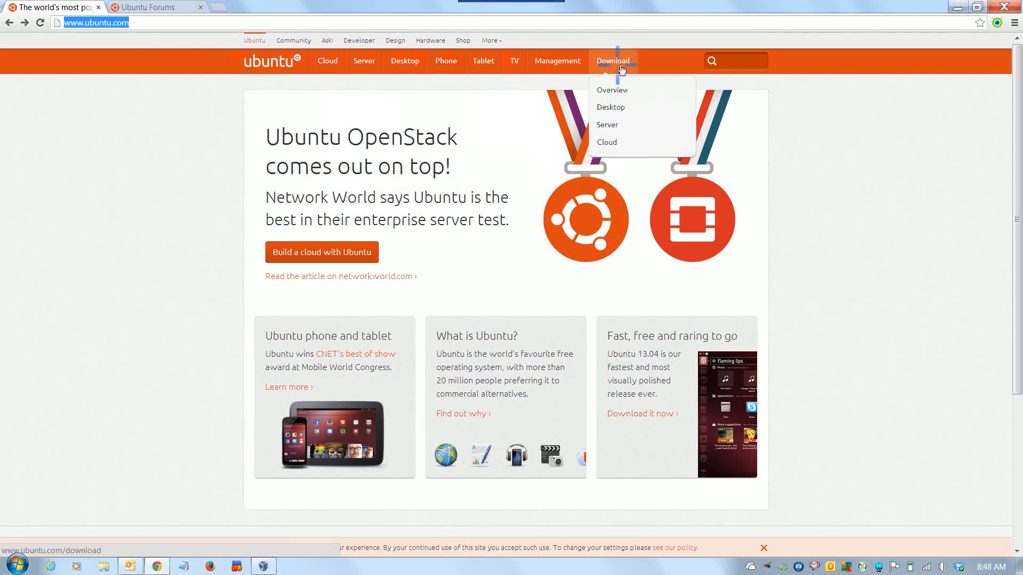
pyautogui.click(613, 113)
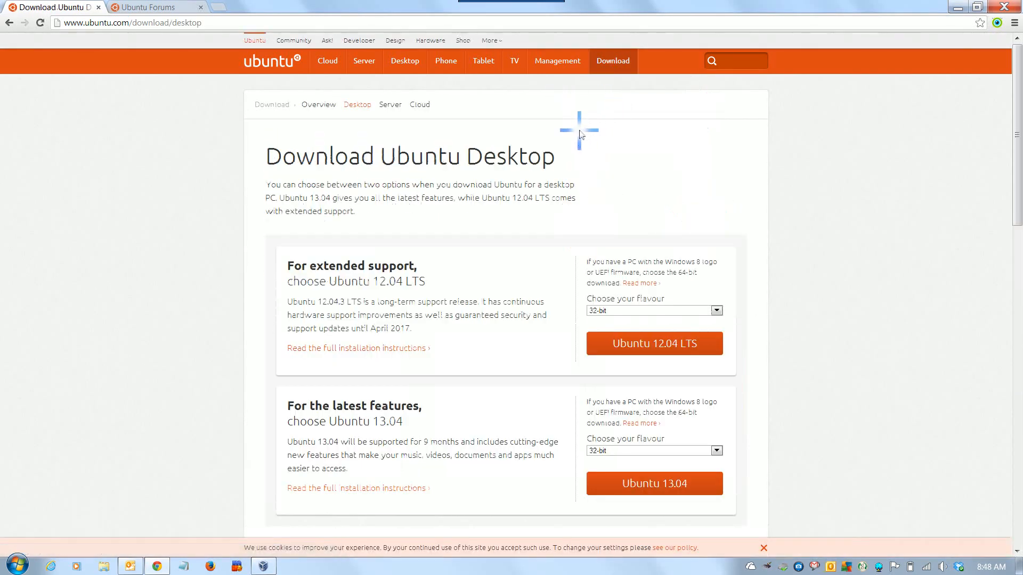
# Examine the desktop download options, including the Windows 8/UEFI note and the flavour choices for Ubuntu 12.04 LTS.
pyautogui.scroll(-1, 498, 351)
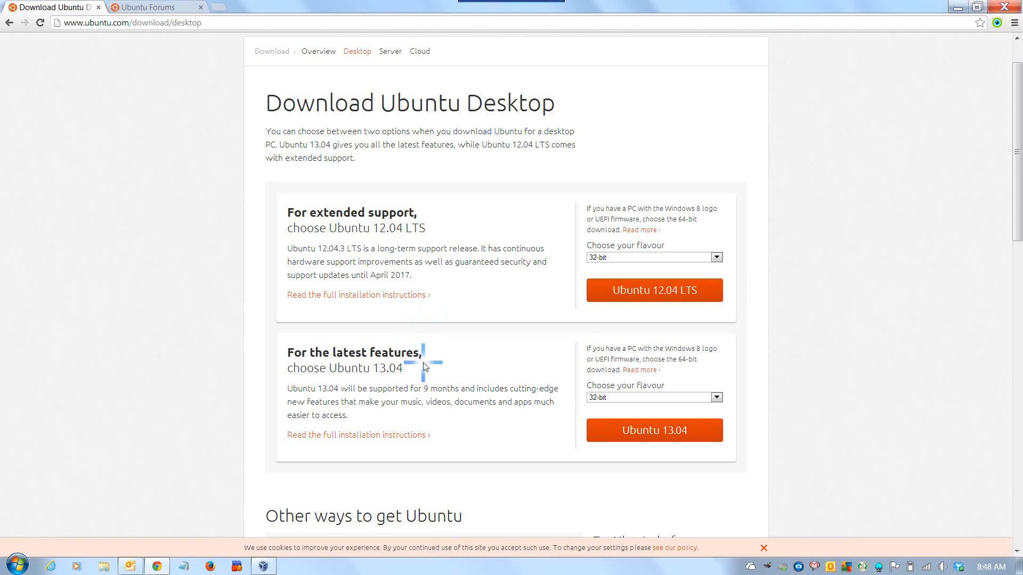
pyautogui.moveTo(585, 207); pyautogui.dragTo(643, 227)
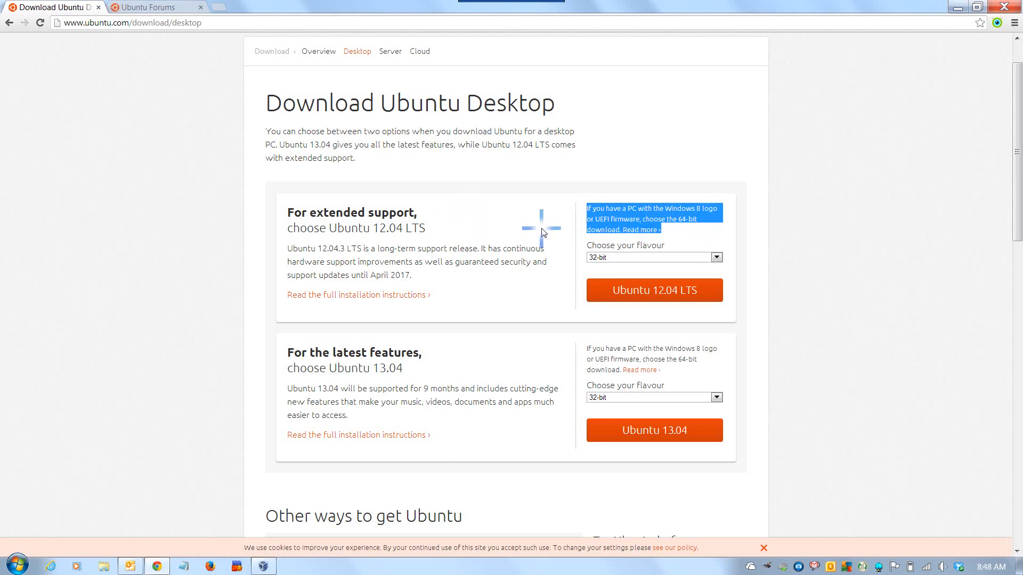
pyautogui.click(717, 258)
pyautogui.click(719, 260)
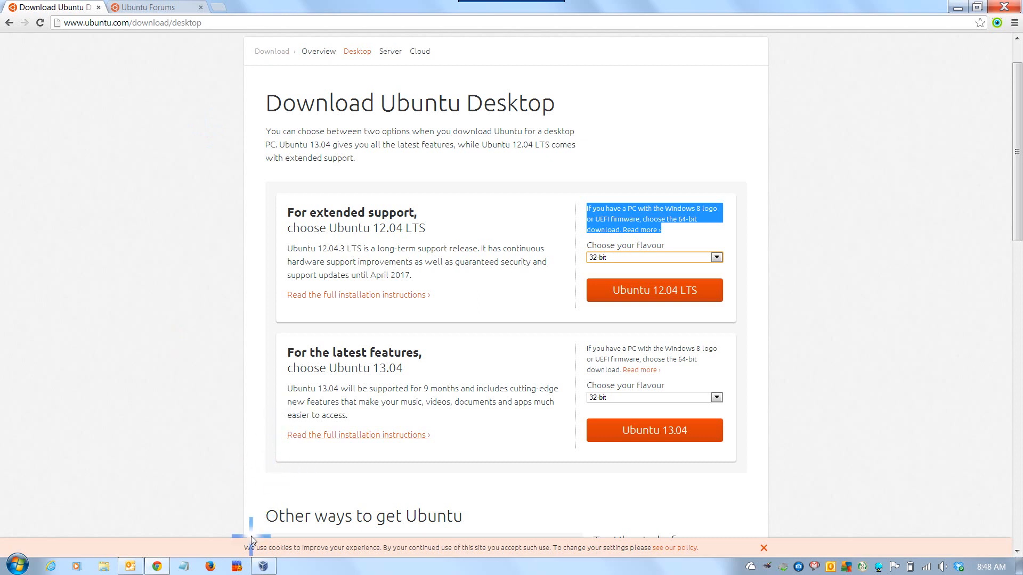
# Switch to VirtualBox and set up a new Linux Ubuntu machine named "Ubunut - " plus the owner's first name, with 2048 MB memory.
pyautogui.click(263, 566)
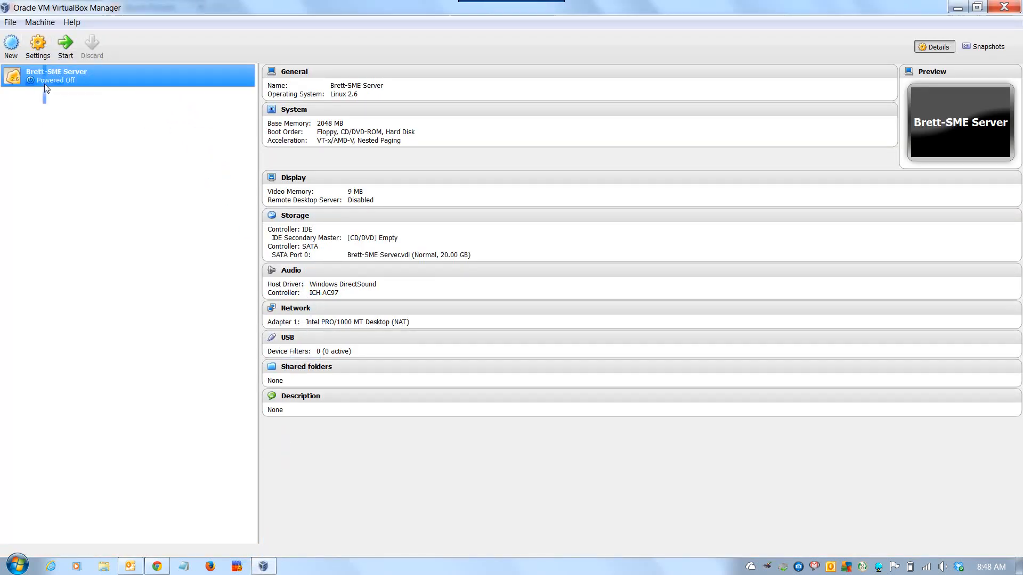
pyautogui.click(10, 43)
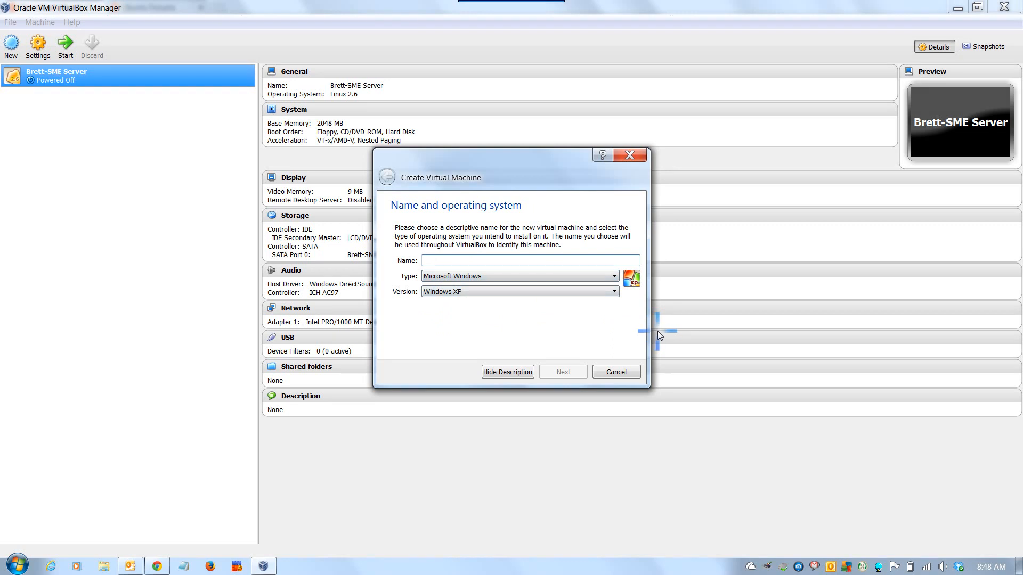
pyautogui.write('Ubunu')
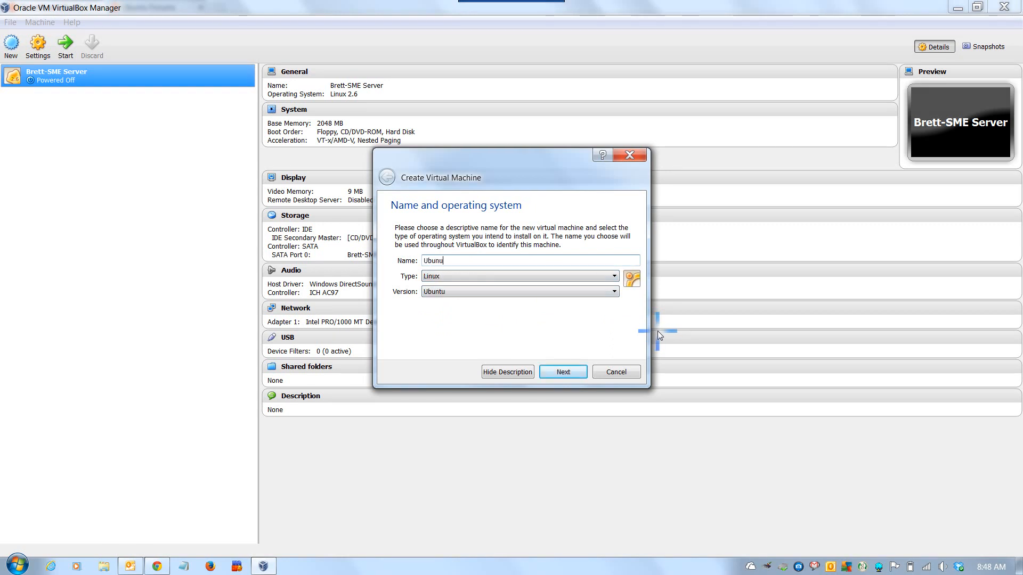
pyautogui.write('t - Brett')
pyautogui.click(564, 372)
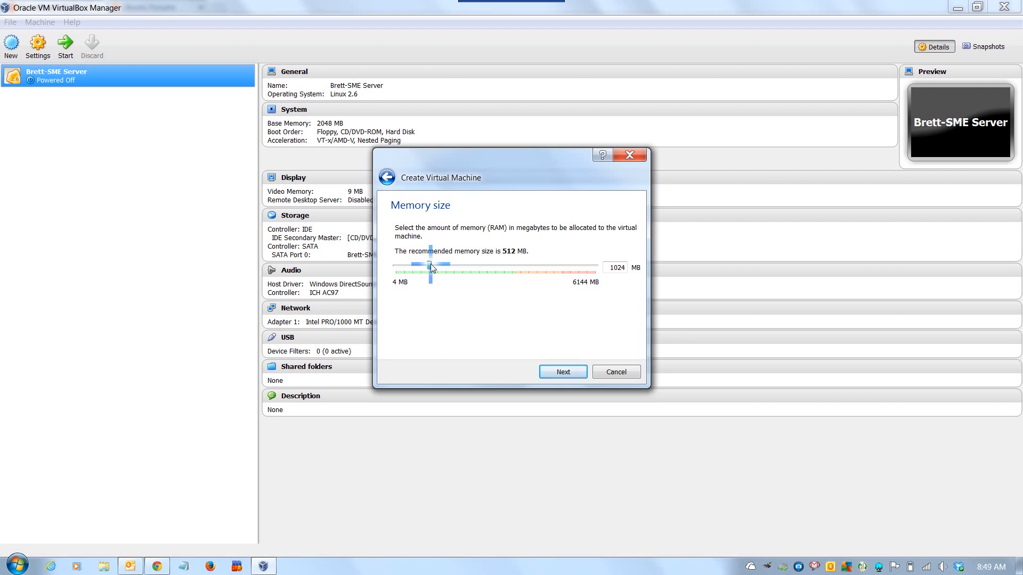
pyautogui.moveTo(442, 266); pyautogui.dragTo(464, 266)
pyautogui.click(563, 372)
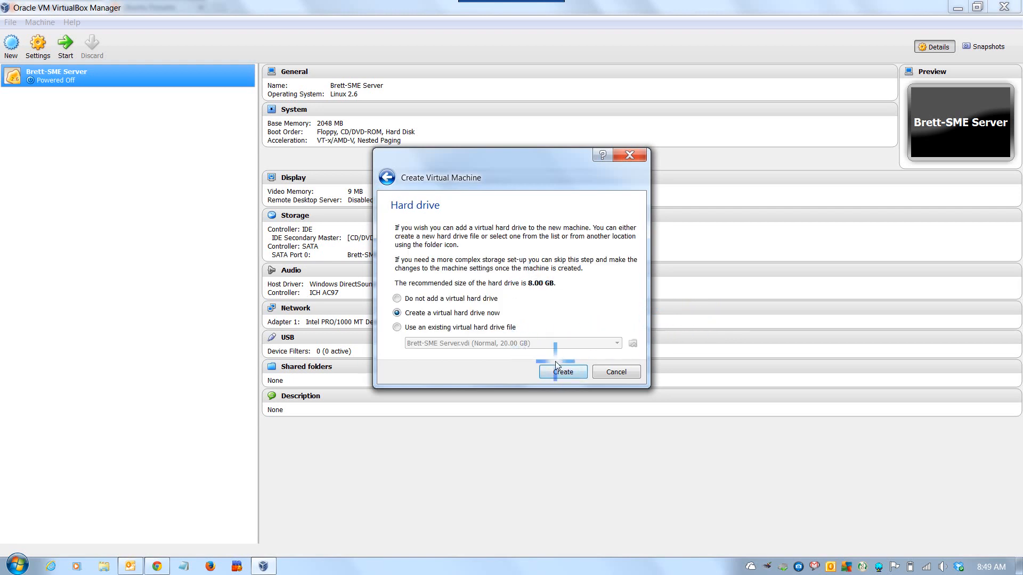
# Create an 8.00 GB virtual hard drive of type VDI for the new machine, keeping the suggested file name.
pyautogui.click(565, 373)
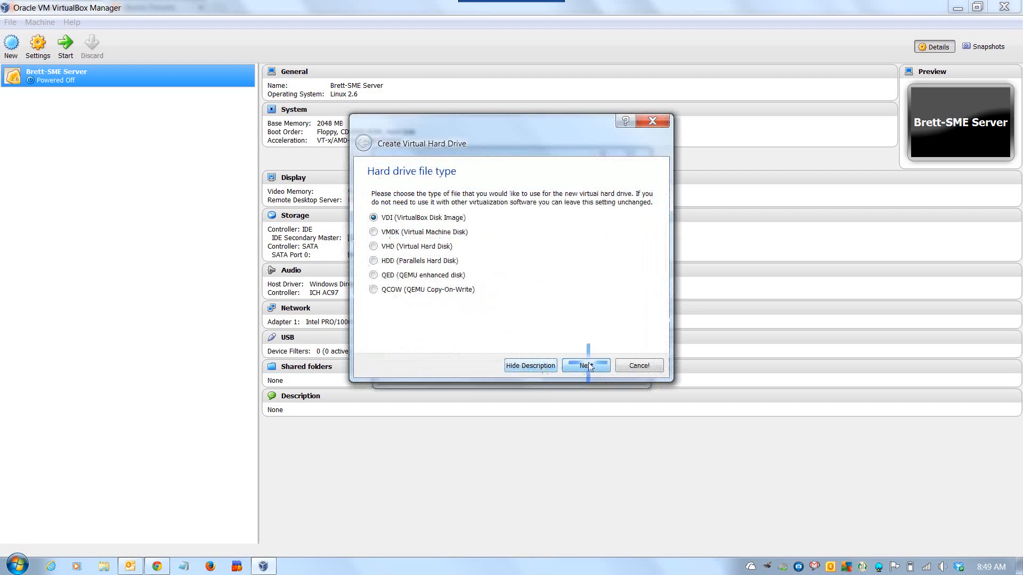
pyautogui.click(586, 366)
pyautogui.click(586, 365)
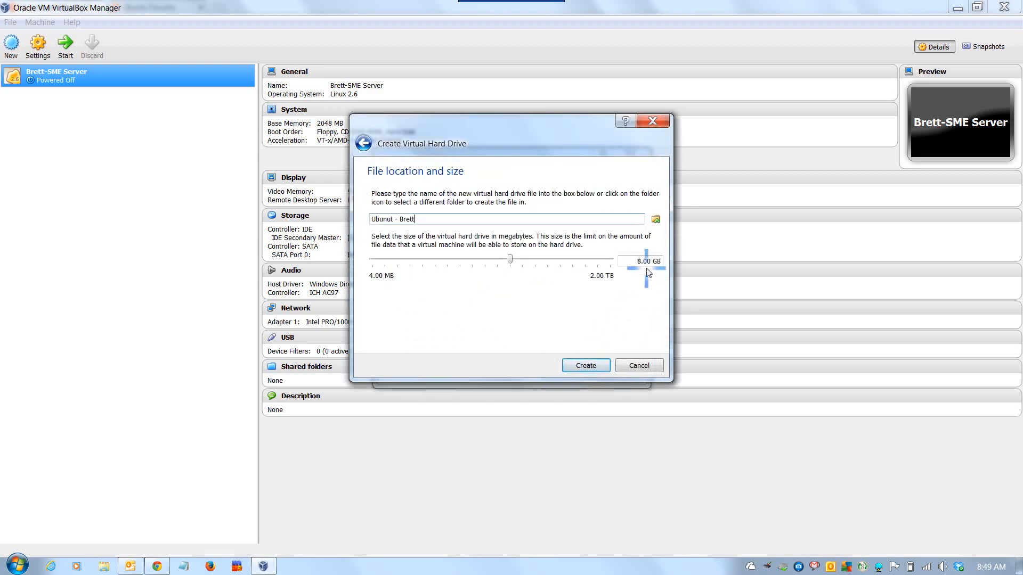
pyautogui.click(591, 365)
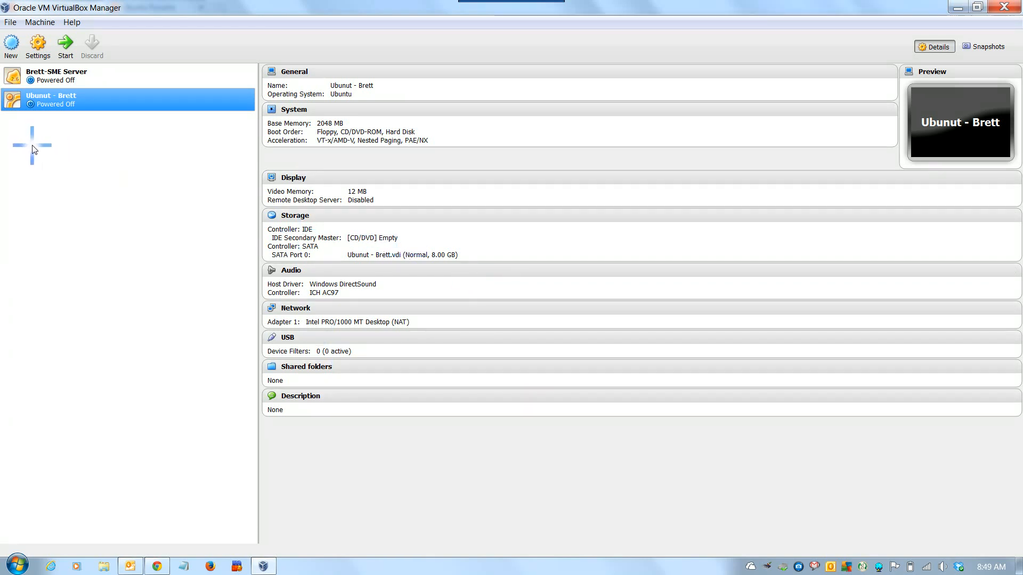
# In the new machine's storage settings, load ubuntu-12.04.3-desktop-i386 from Downloads into the empty IDE drive with Live CD/DVD enabled.
pyautogui.click(36, 44)
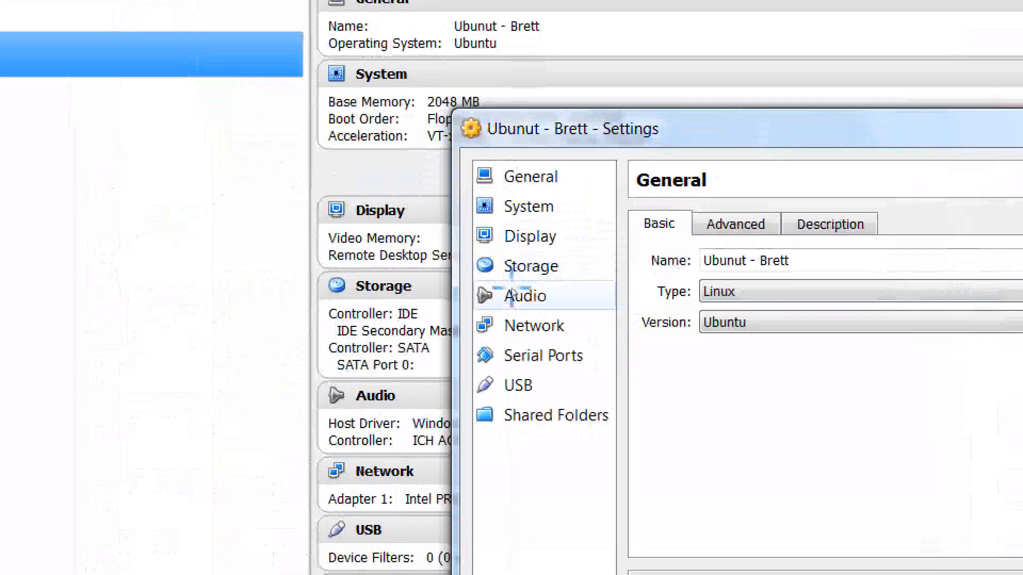
pyautogui.click(425, 311)
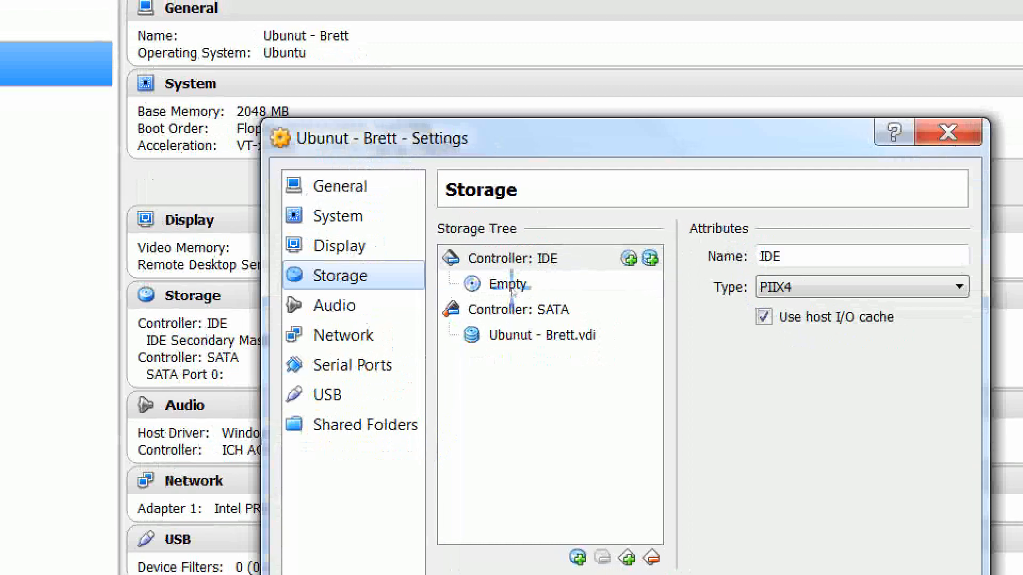
pyautogui.click(512, 289)
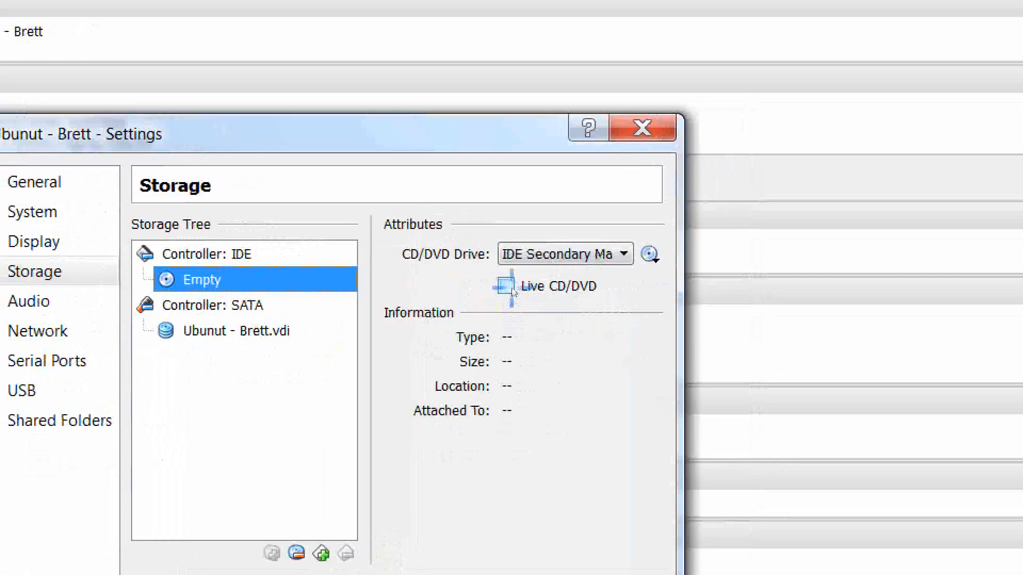
pyautogui.click(459, 296)
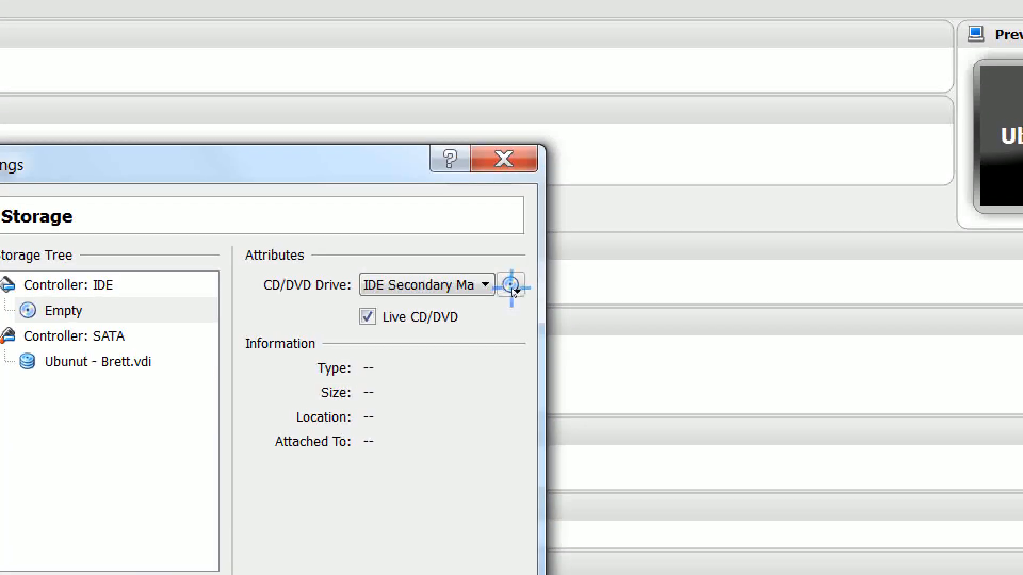
pyautogui.click(511, 287)
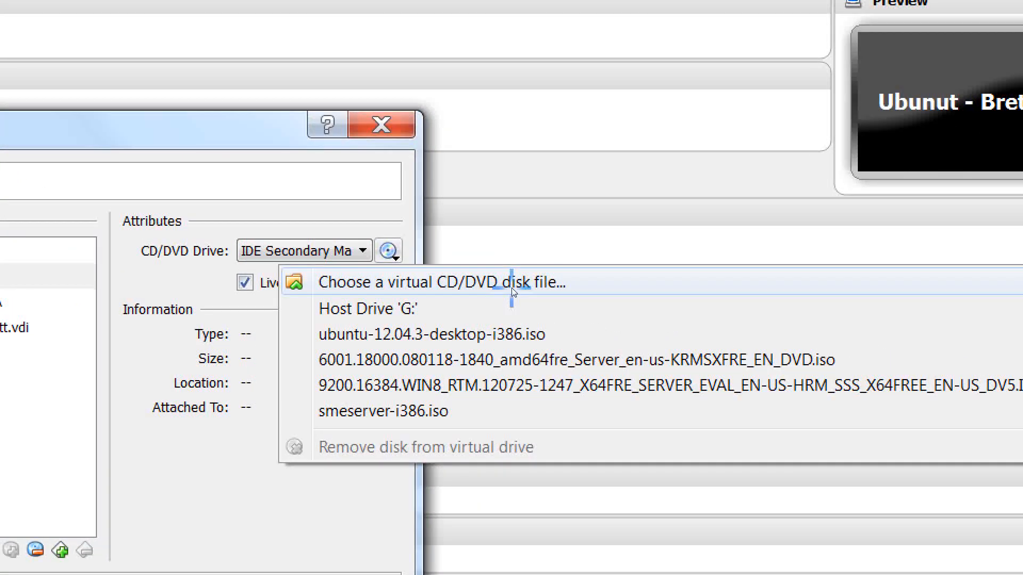
pyautogui.click(511, 288)
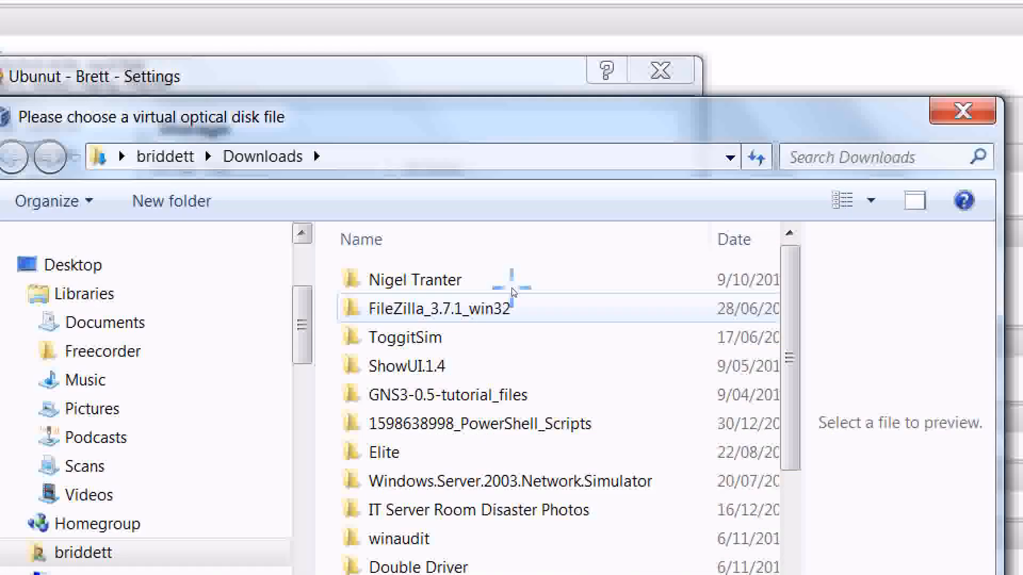
pyautogui.moveTo(791, 400); pyautogui.dragTo(788, 509)
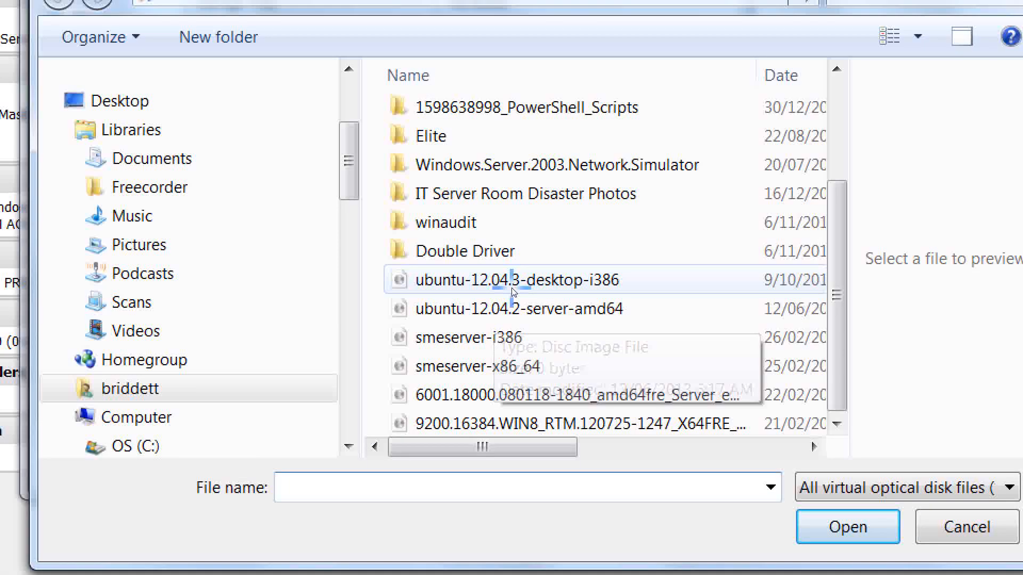
pyautogui.click(512, 290)
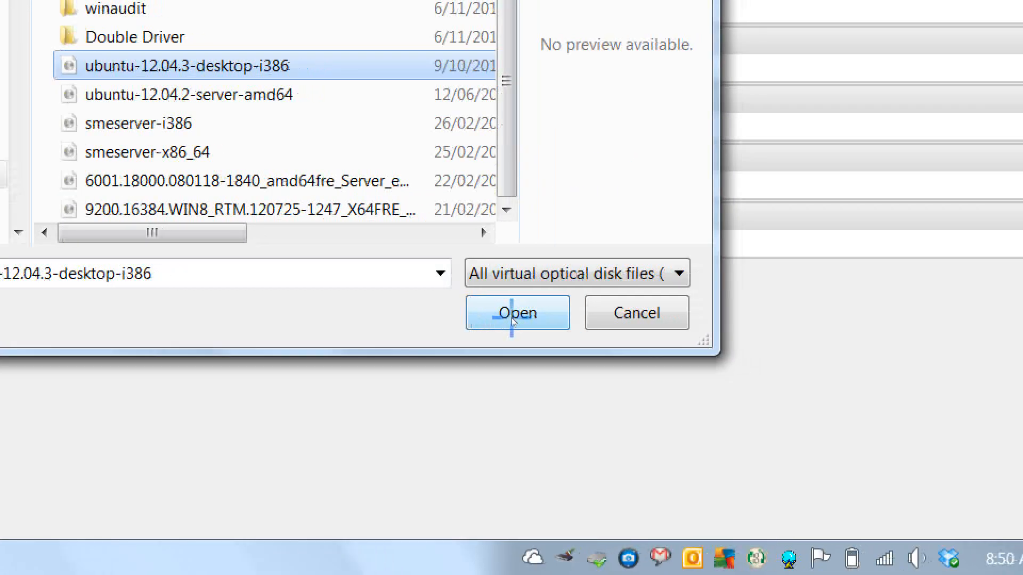
pyautogui.click(516, 313)
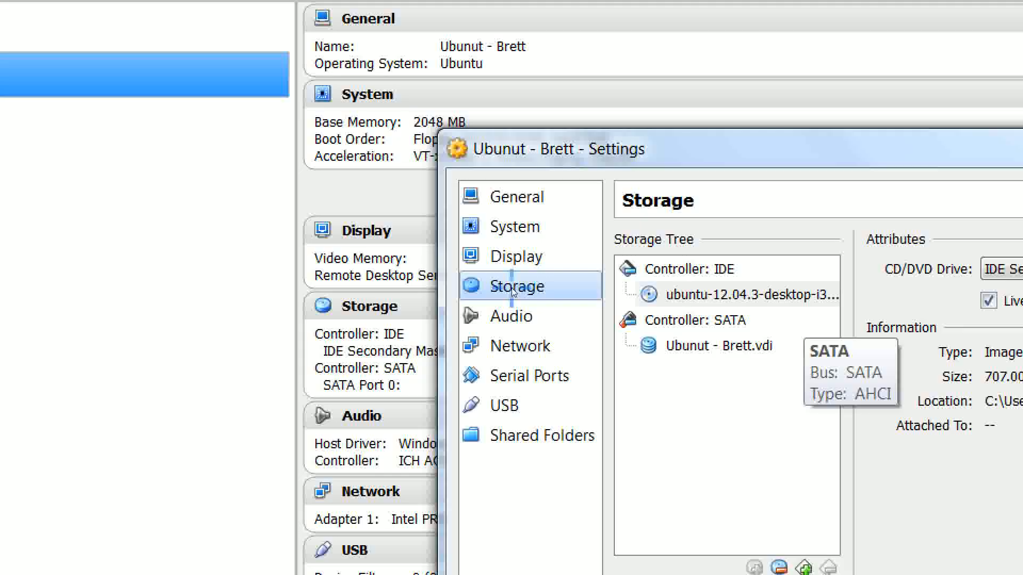
# Remove Floppy from the machine's boot order in the system settings and save the settings.
pyautogui.click(515, 226)
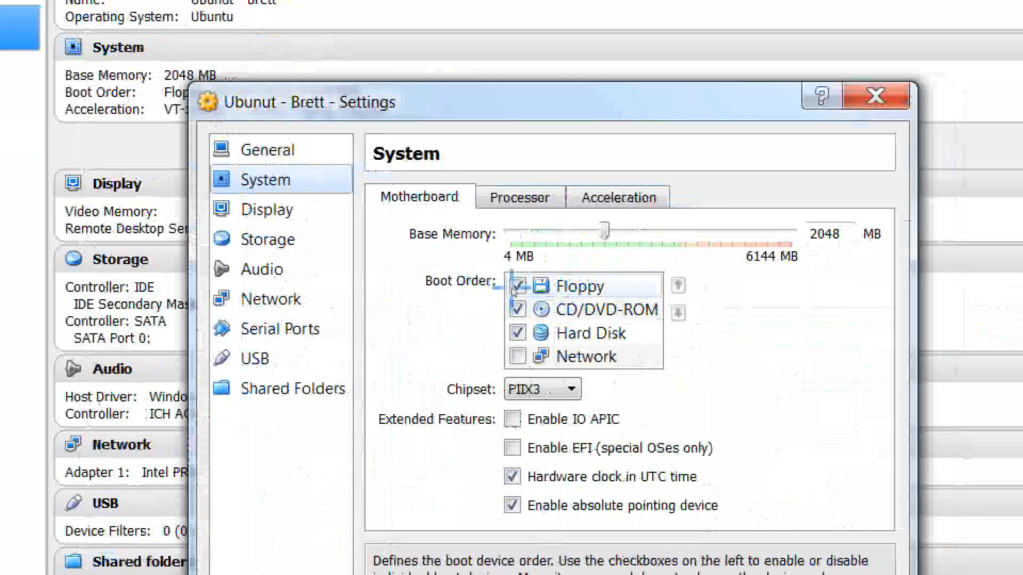
pyautogui.click(515, 288)
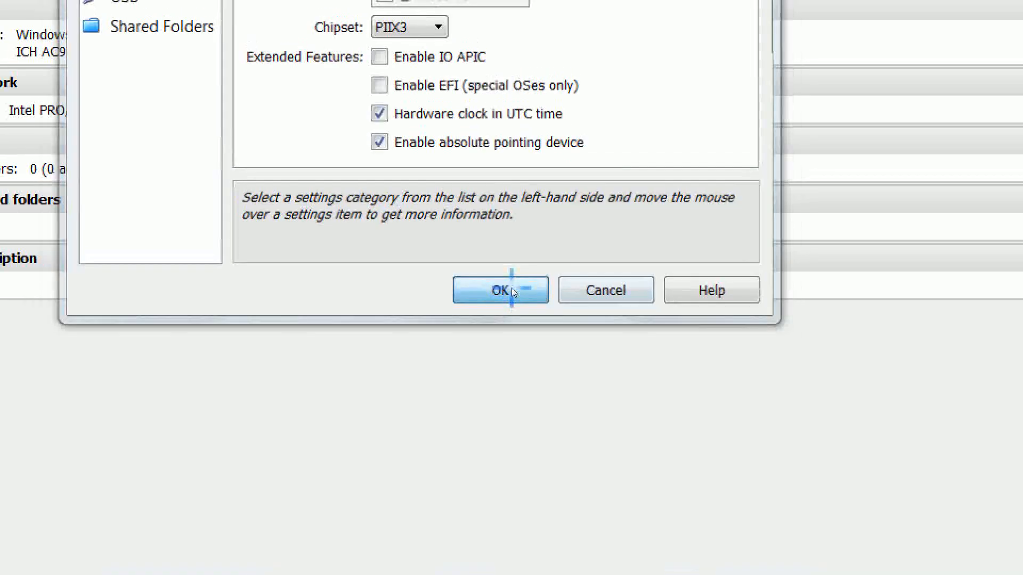
pyautogui.click(511, 290)
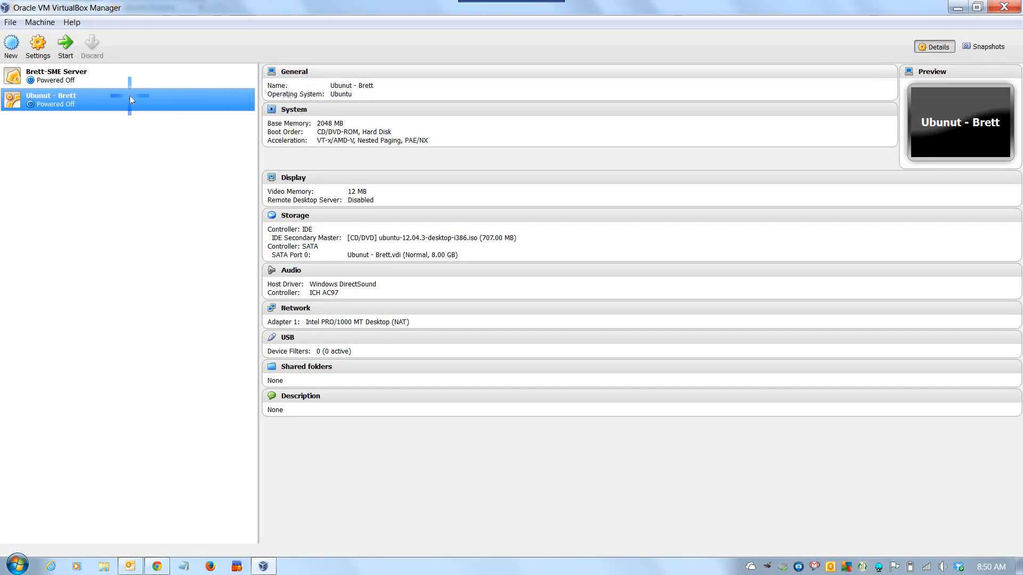
# Boot the new virtual machine in a maximized window, dismissing the information messages, and begin the Ubuntu installation in English.
pyautogui.click(65, 51)
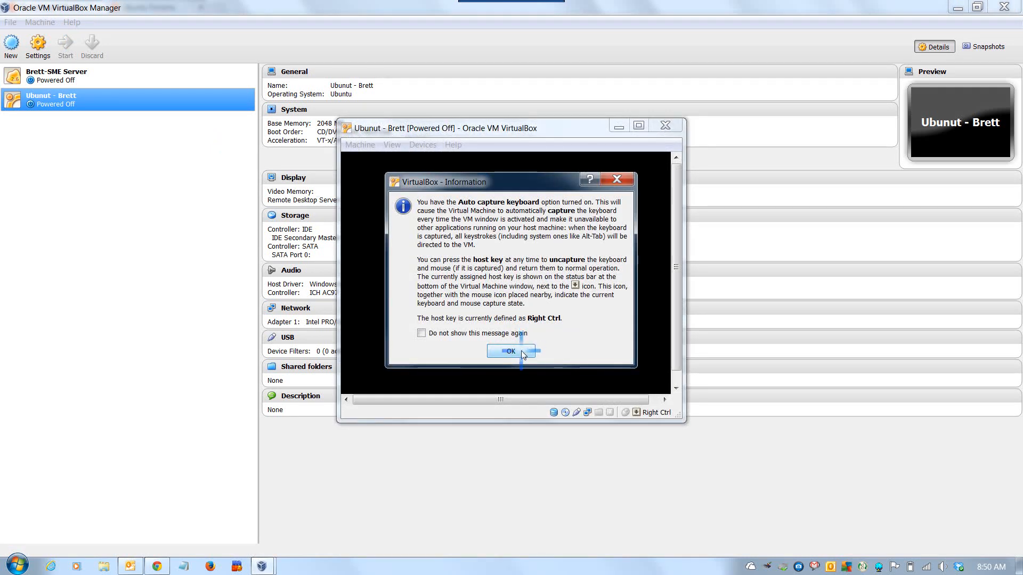
pyautogui.click(510, 352)
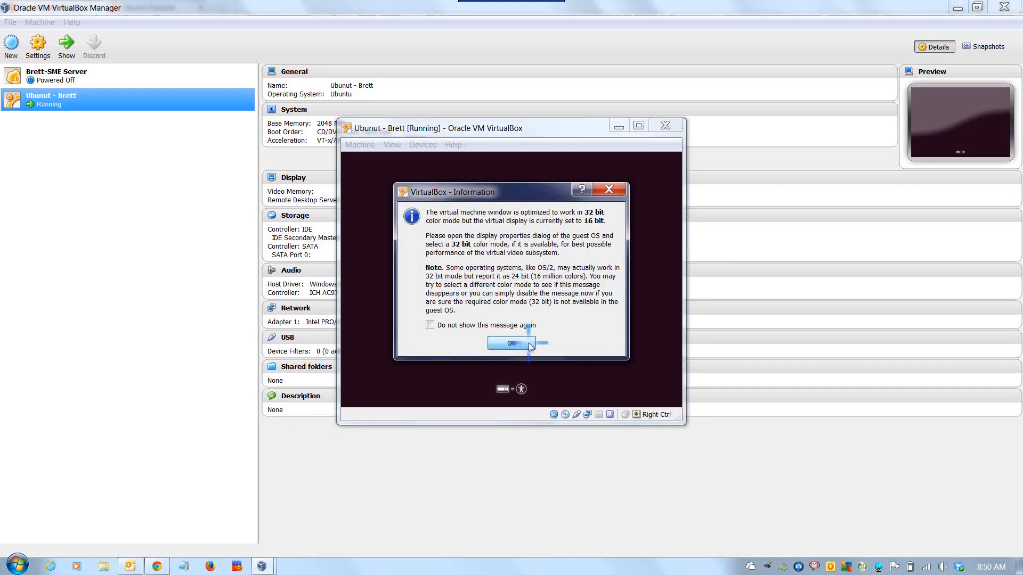
pyautogui.click(511, 343)
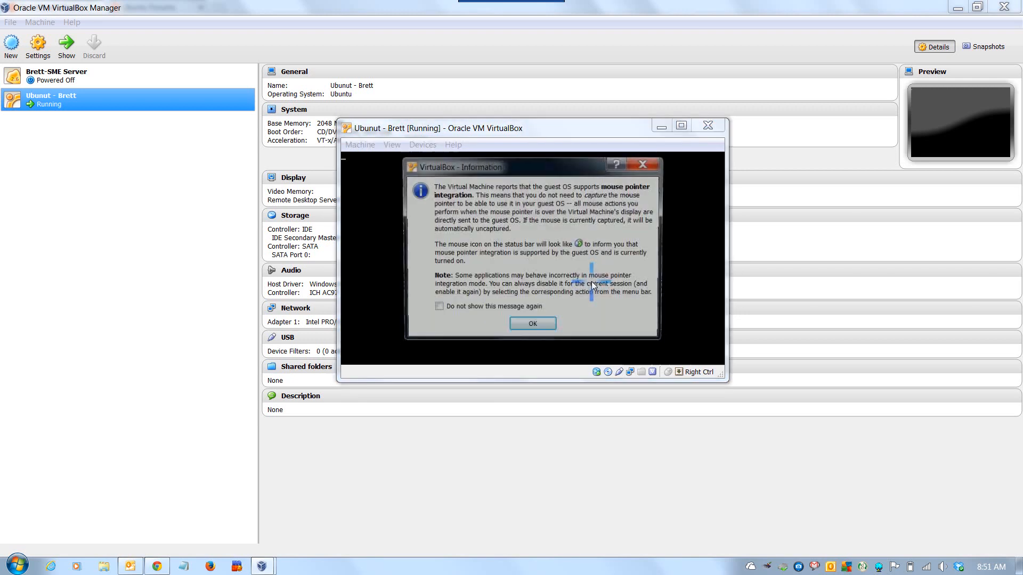
pyautogui.click(533, 327)
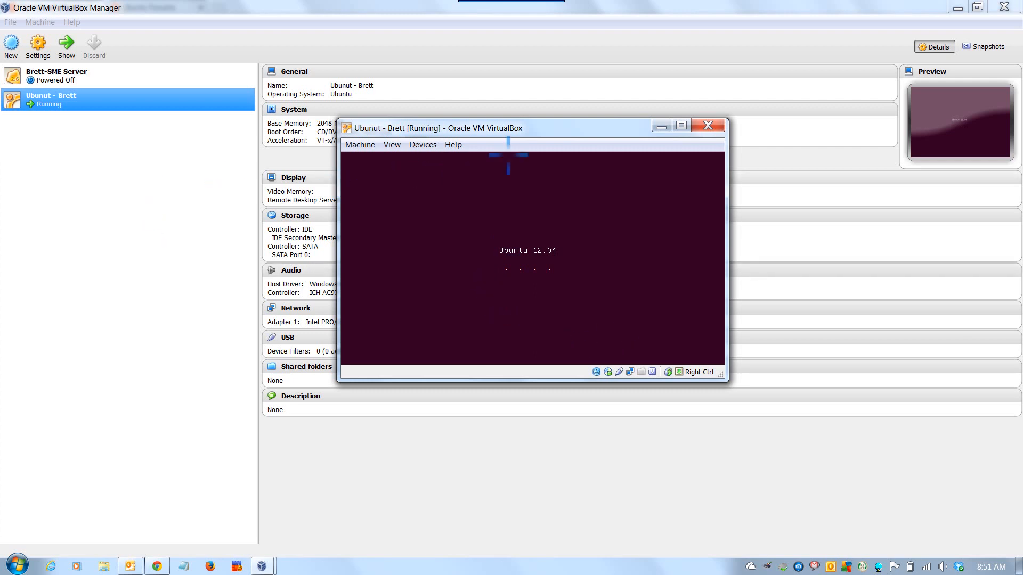
pyautogui.click(680, 125)
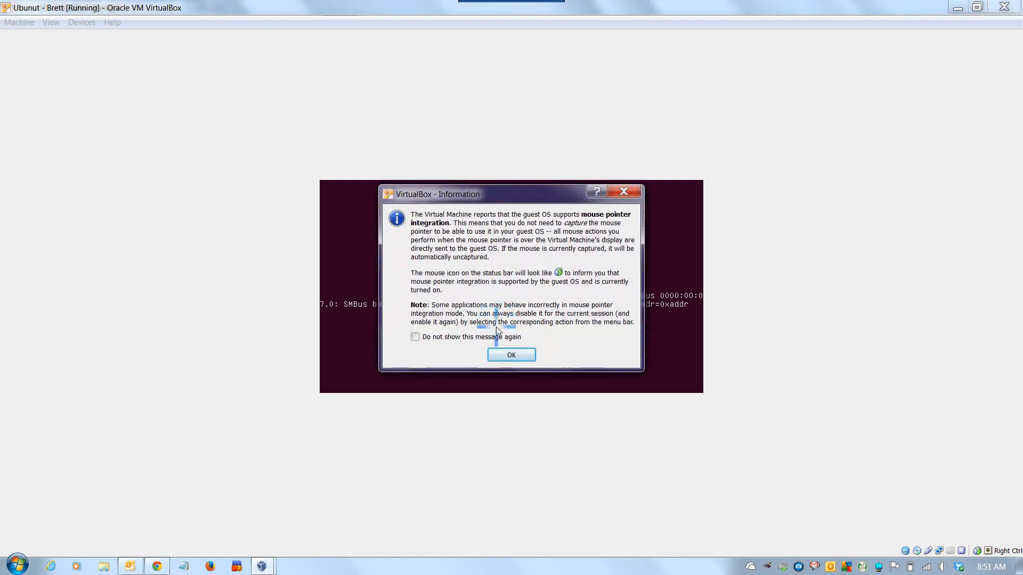
pyautogui.click(511, 354)
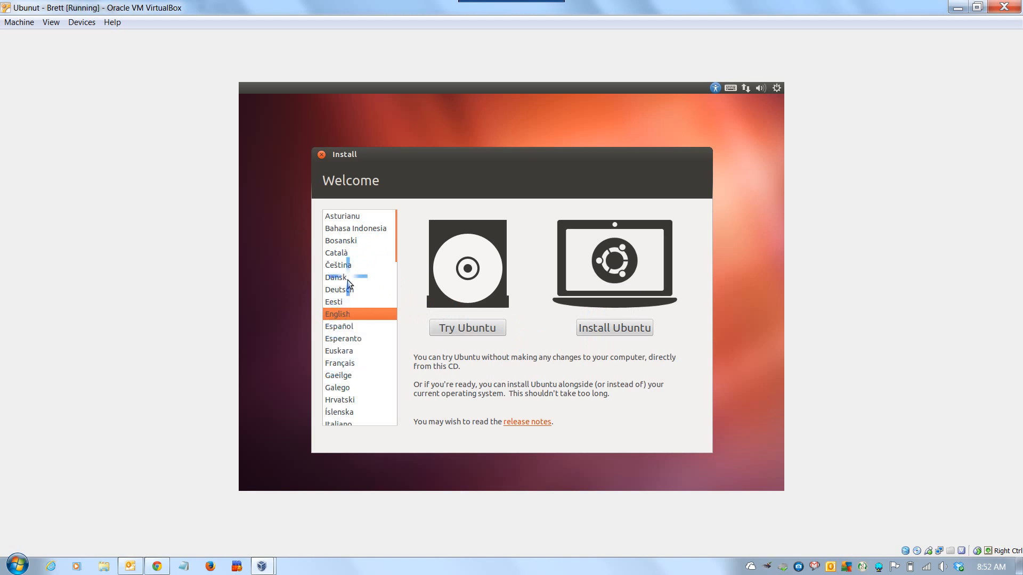
pyautogui.click(638, 330)
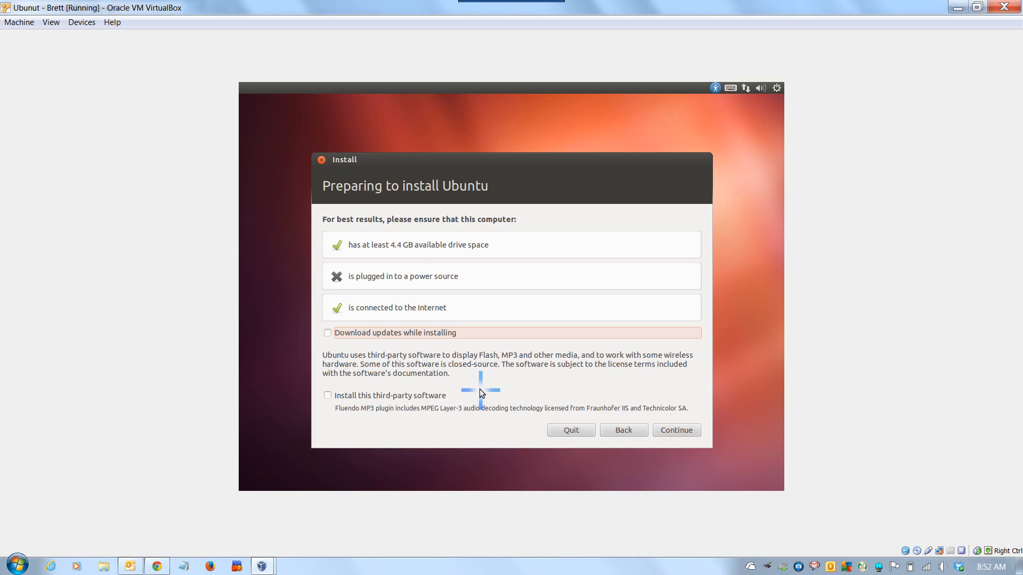
# Leave update downloads and third-party software disabled, and start the installation by erasing the entire 8.6 GB VBOX HARDDISK for Ubuntu.
pyautogui.click(677, 430)
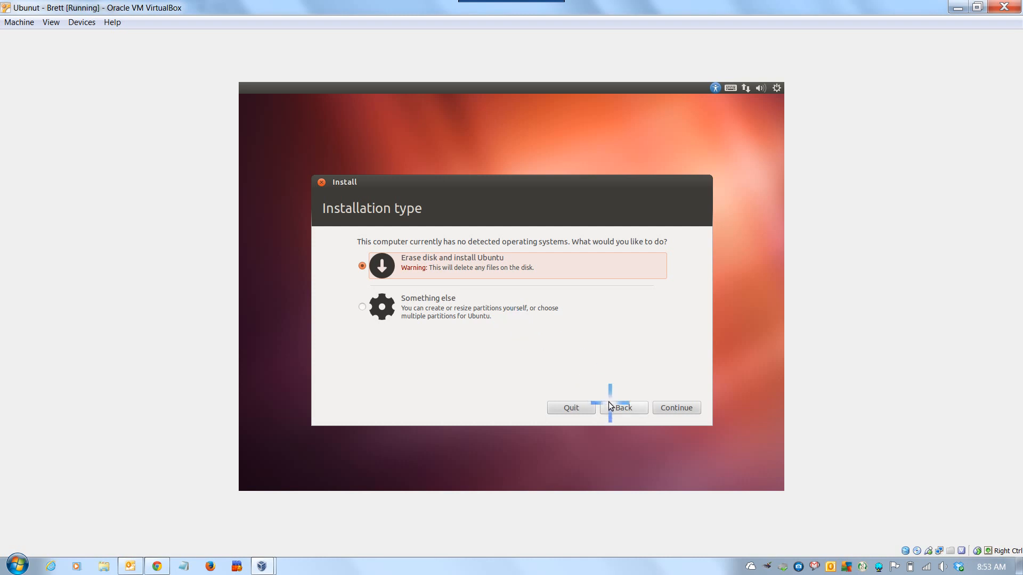
pyautogui.click(677, 408)
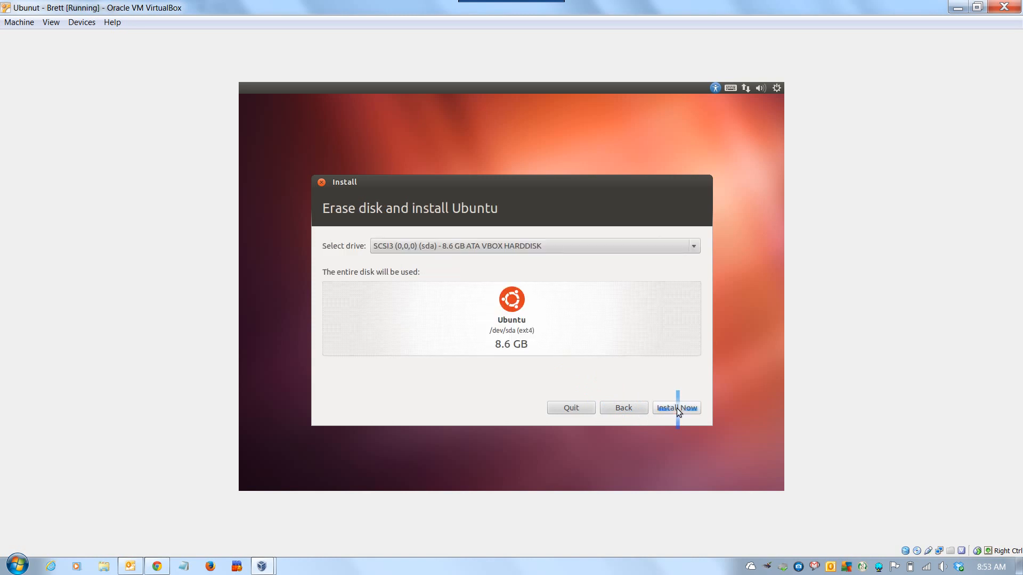
pyautogui.click(565, 357)
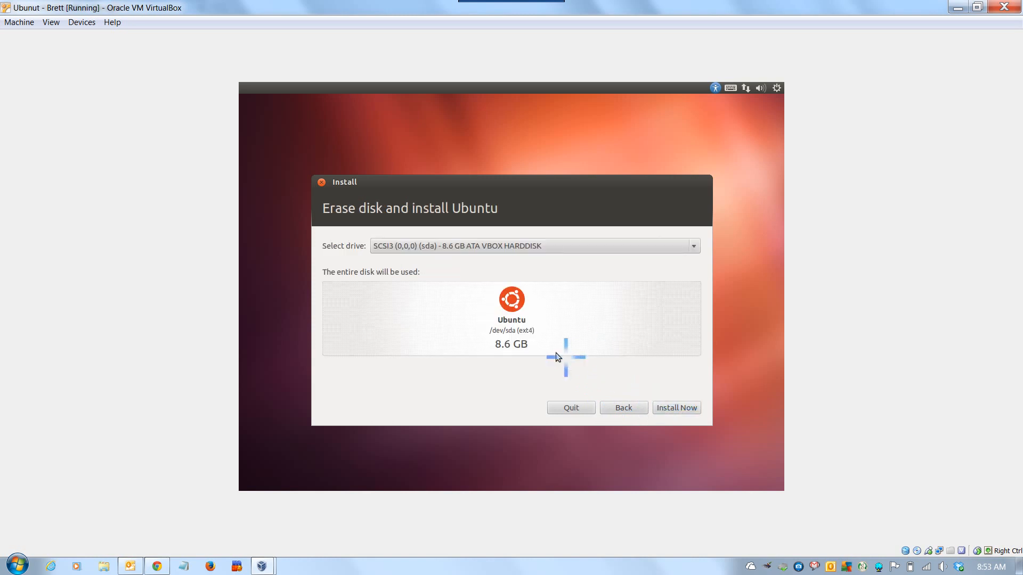
pyautogui.click(678, 409)
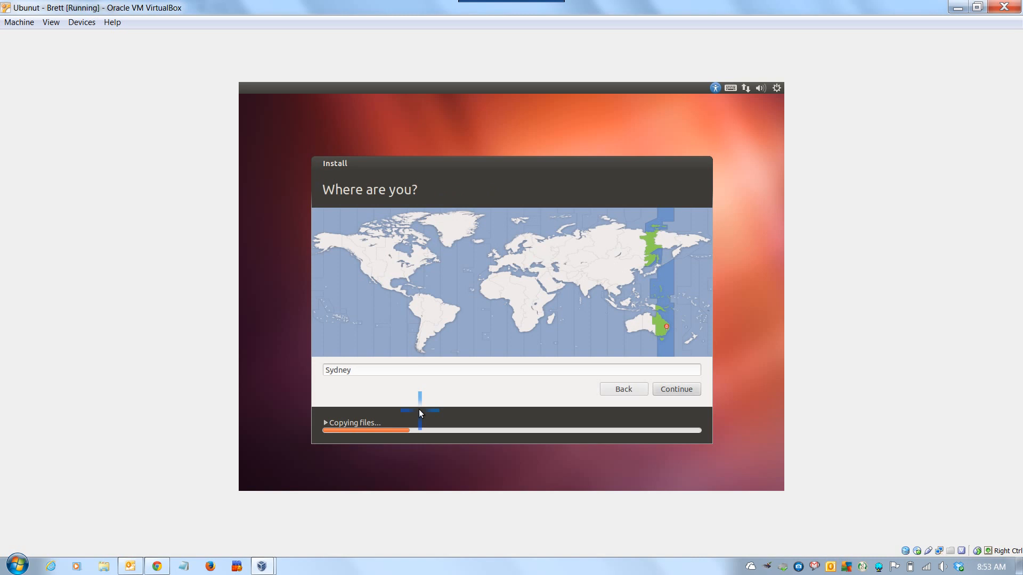
# Accept Sydney as the installation's location and English (US) as the keyboard layout.
pyautogui.click(666, 388)
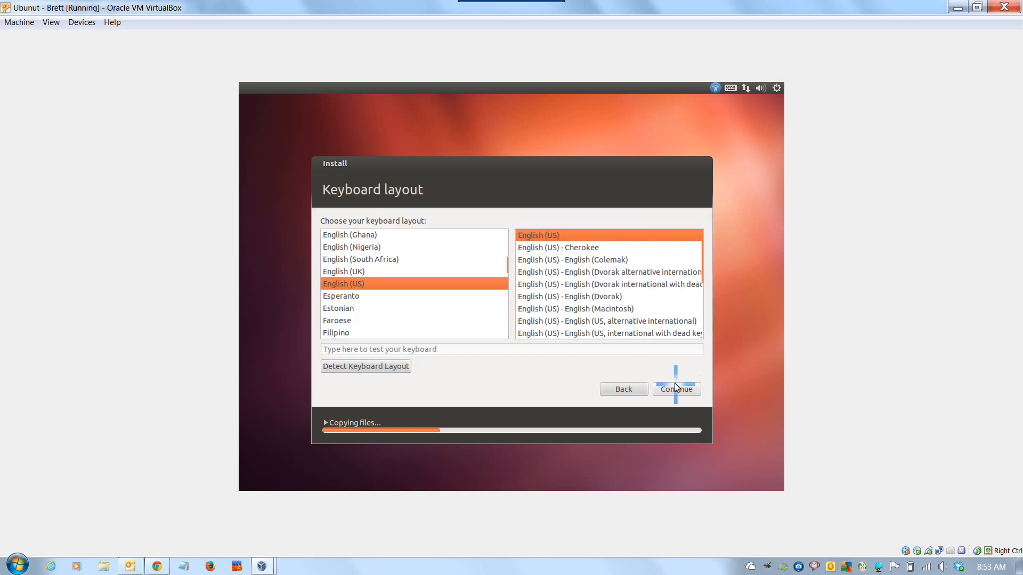
pyautogui.click(678, 387)
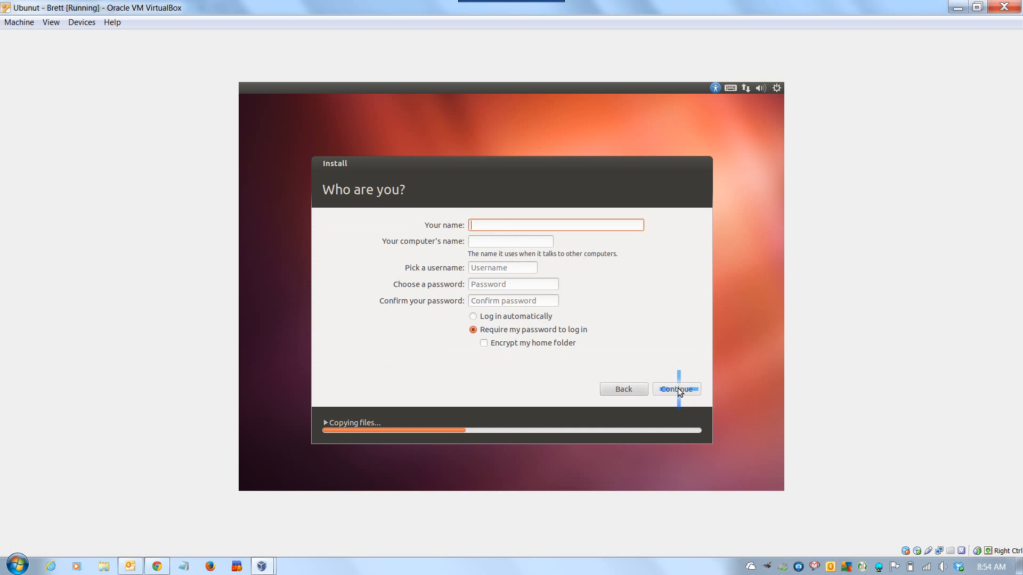
# Enter the user's first name for the new account, keeping the suggested computer name and username.
pyautogui.write('Brett')
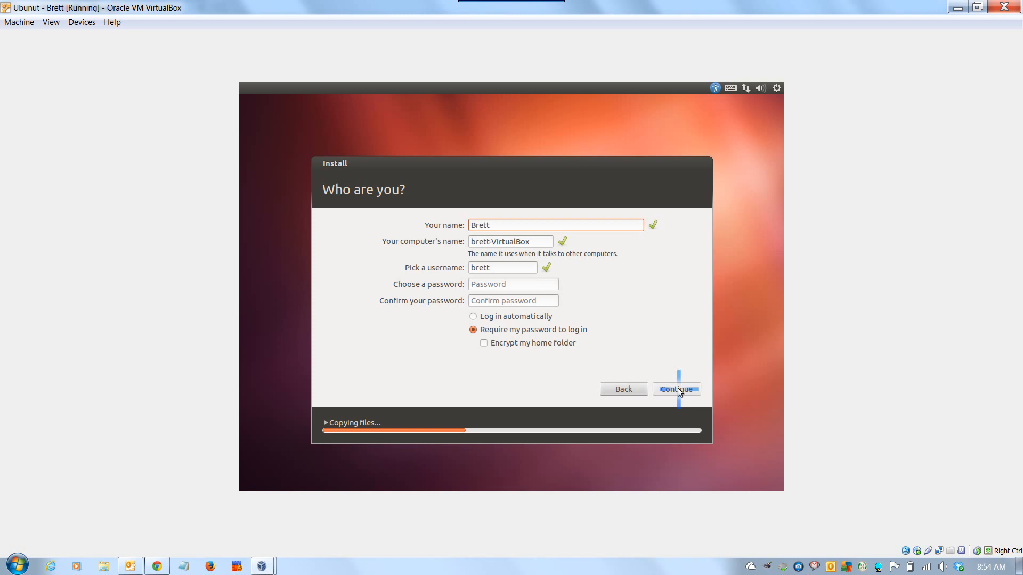
pyautogui.press('Tab')
pyautogui.press('Tab')
pyautogui.press('Tab')
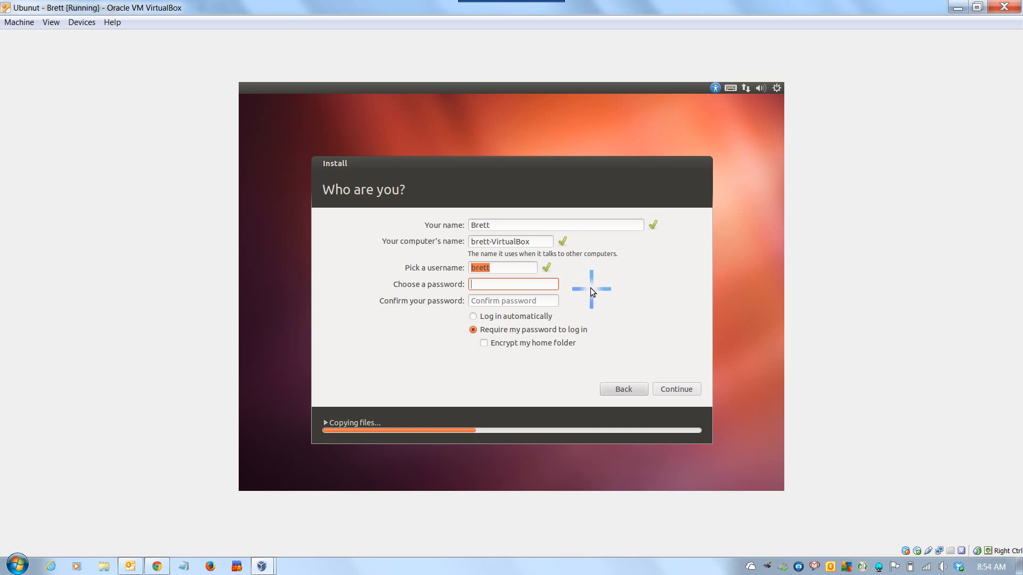
# Enter and confirm the account password, choose automatic login, and submit the account details.
pyautogui.write('password12')
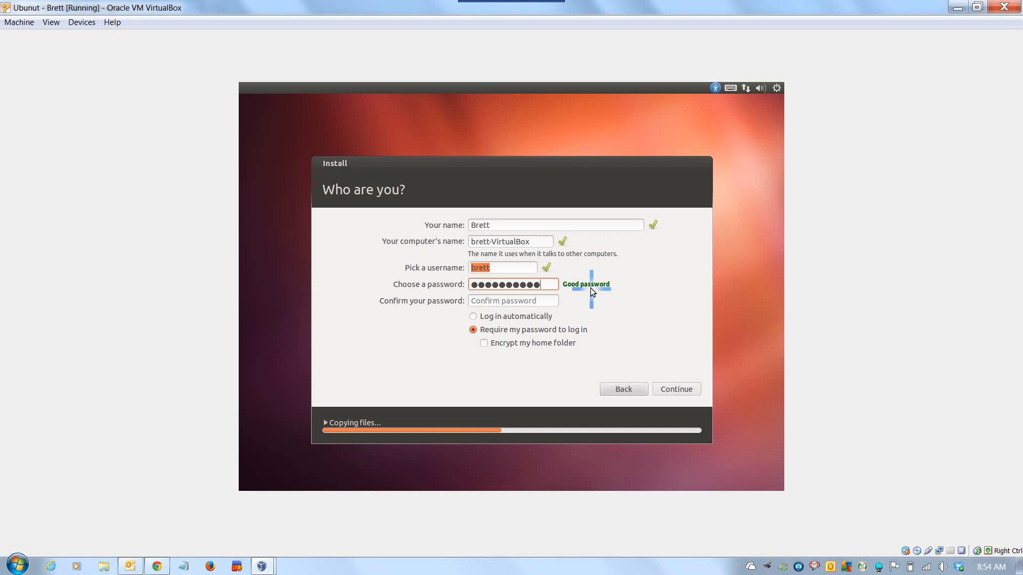
pyautogui.click(534, 301)
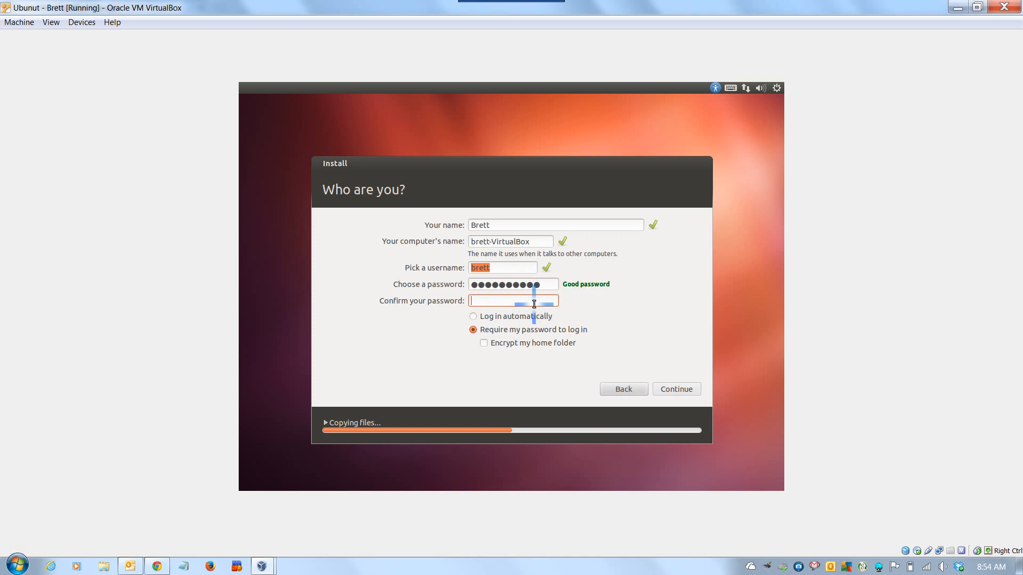
pyautogui.write('••••••••••')
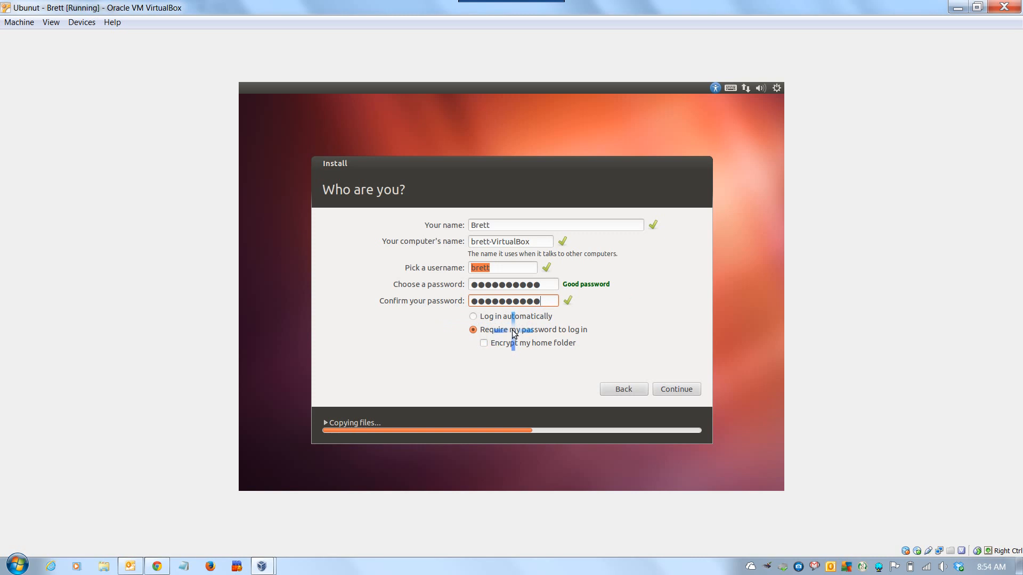
pyautogui.click(476, 318)
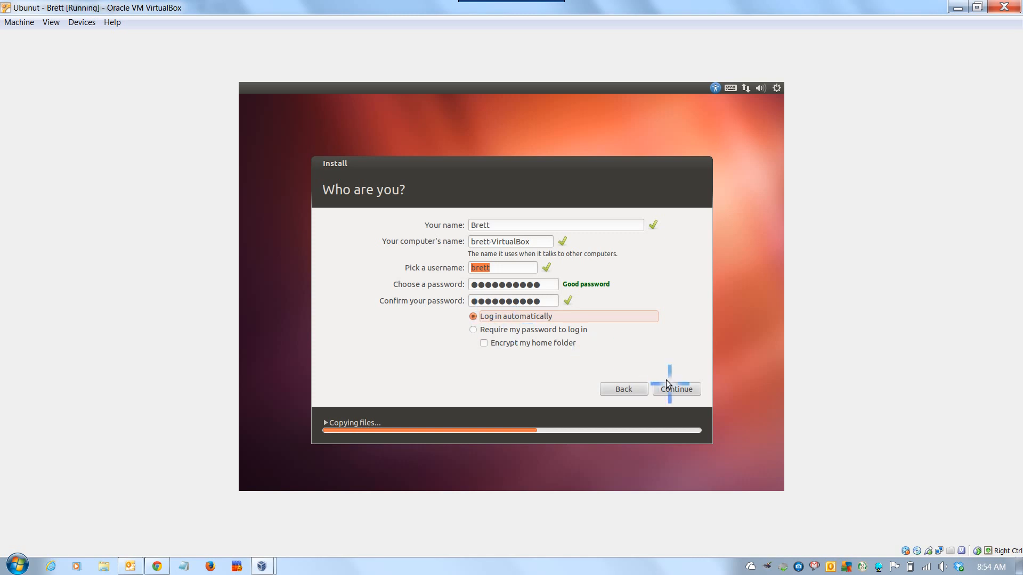
pyautogui.click(682, 391)
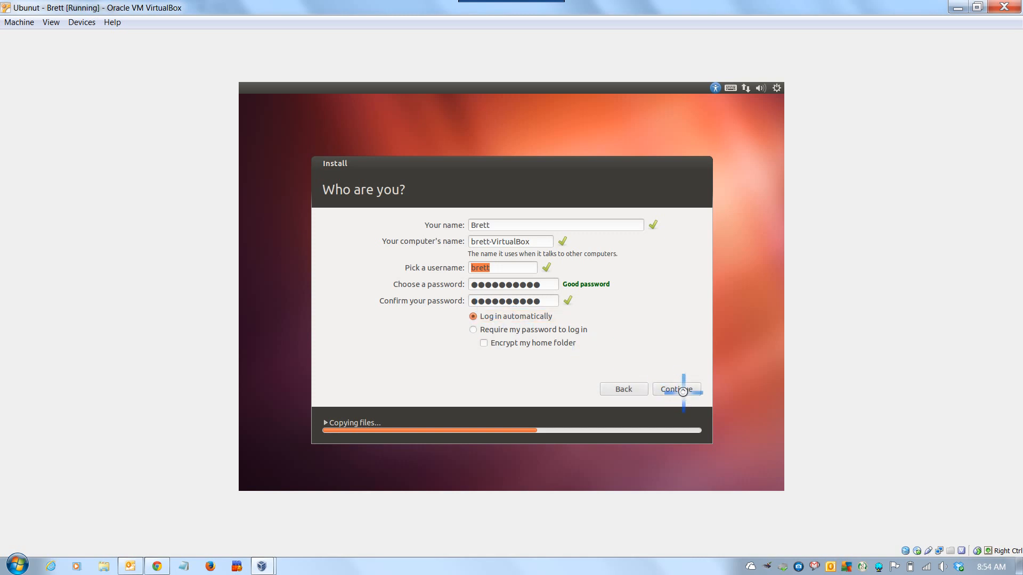